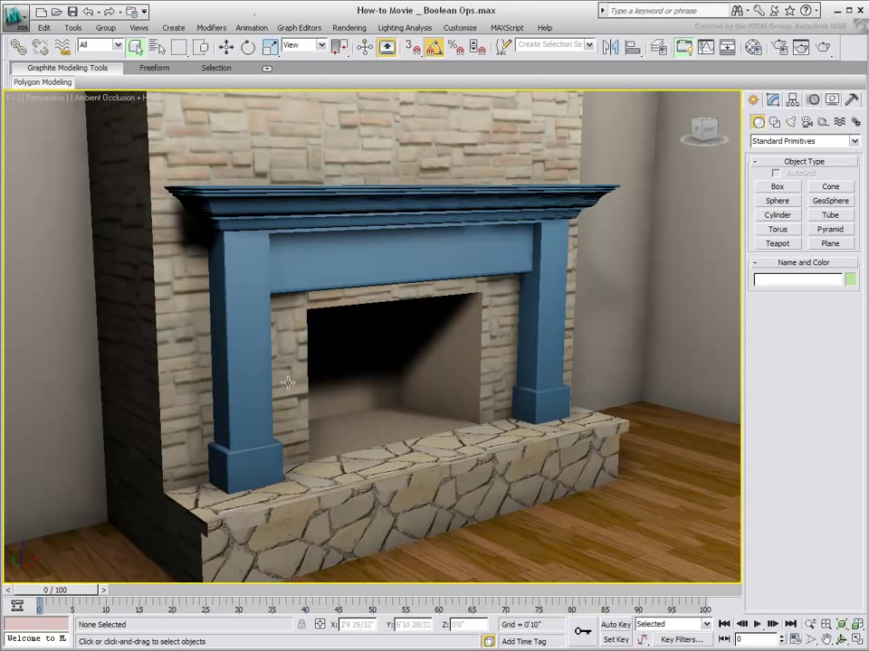
Inspect the modifier stacks of the left column, the horizontal front panel and the crown moulding of the mantel.
left_click(258, 378)
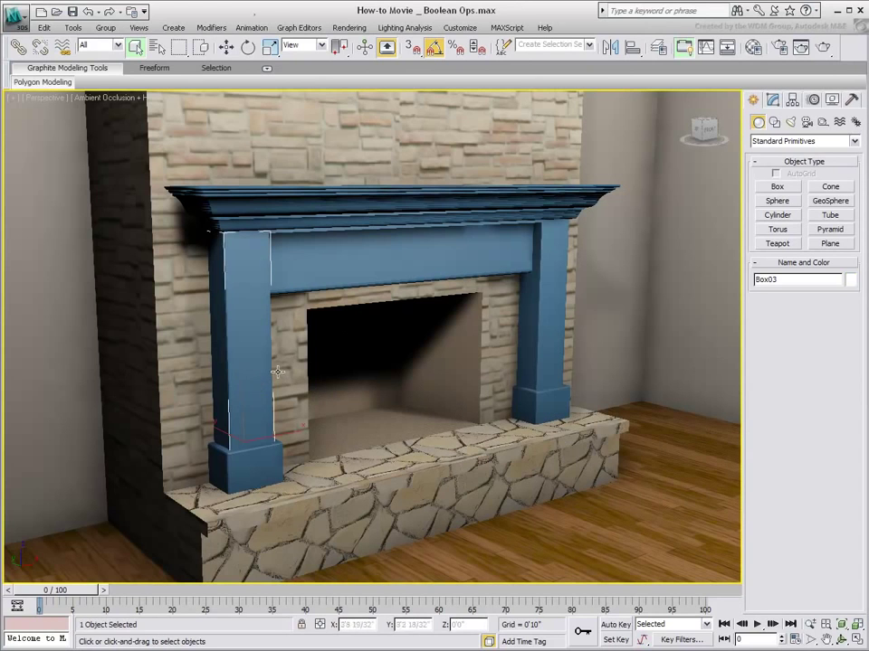
left_click(772, 100)
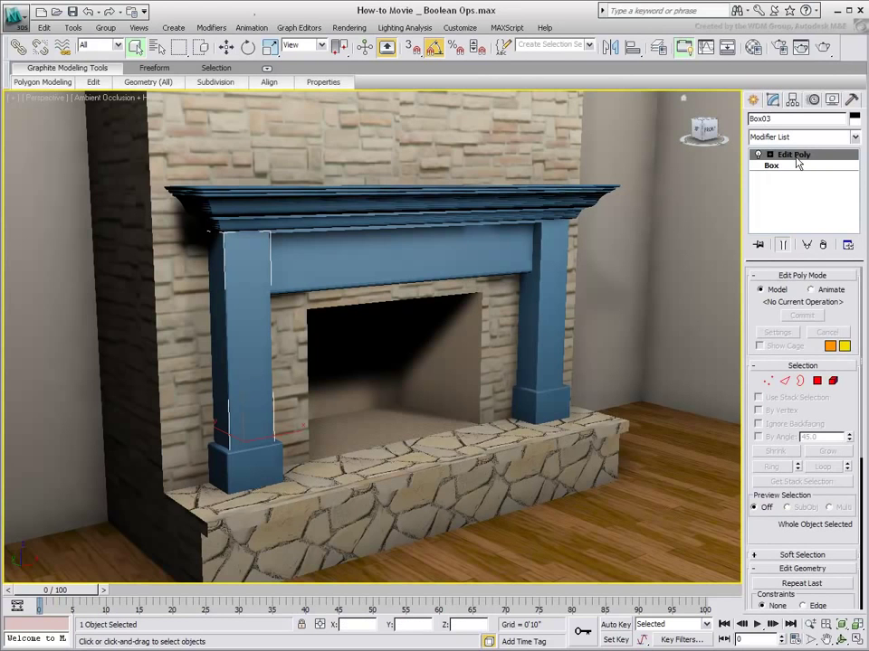
left_click(420, 262)
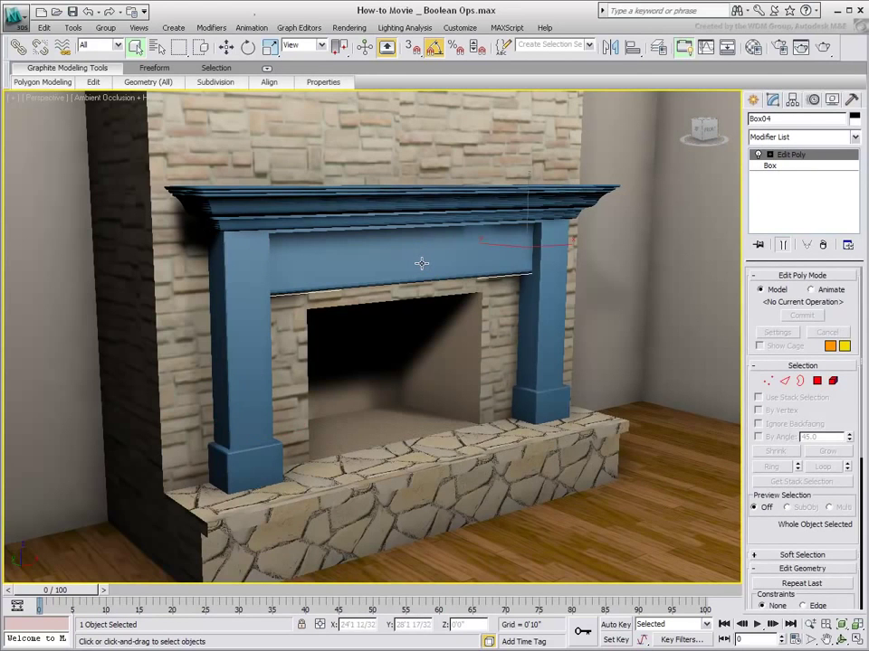
left_click(490, 202)
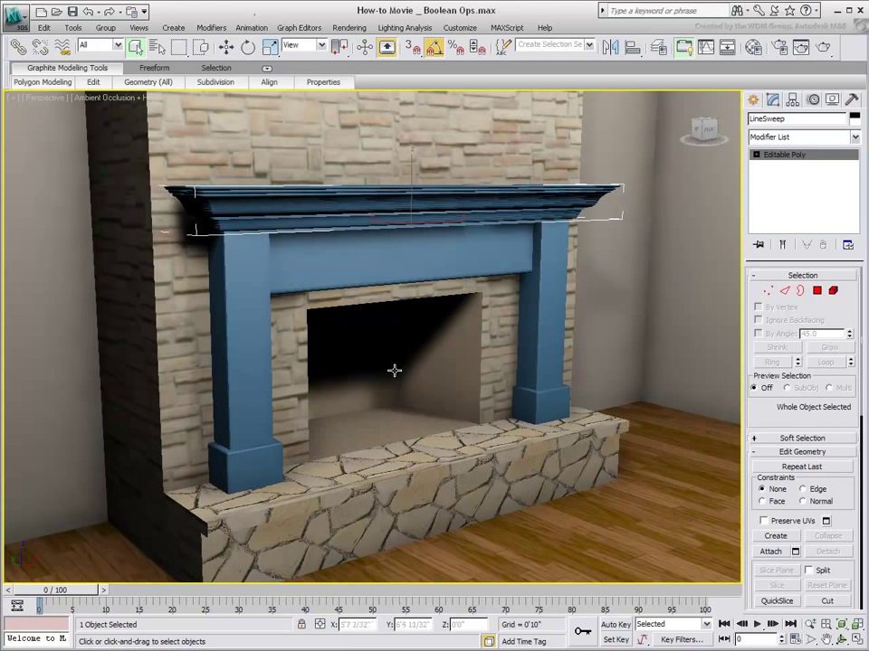
Create a ProBoolean from the left column's base block, joining Box03 to Box08 and LineSweep to it with Attach (No Intersections).
left_click(258, 469)
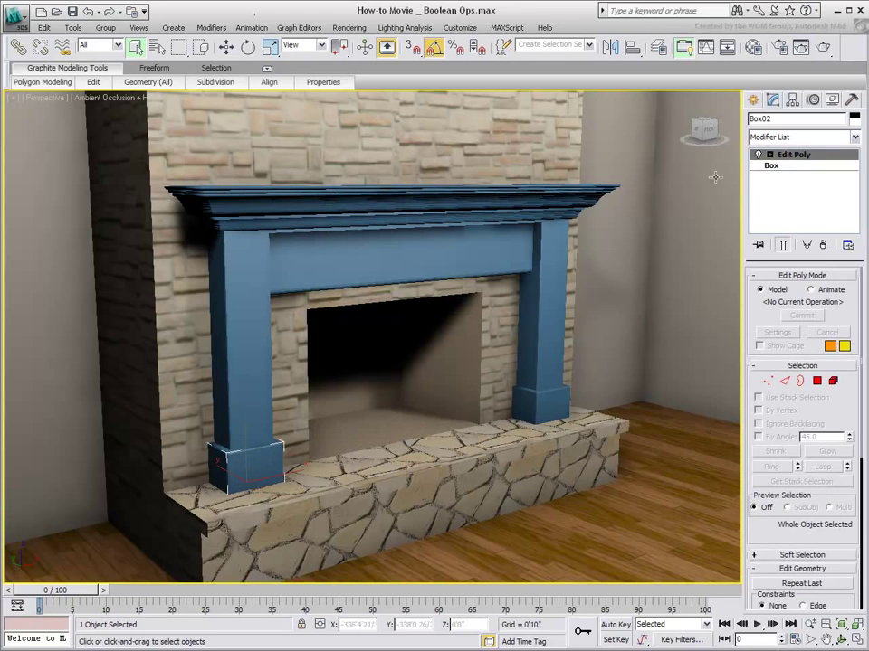
left_click(754, 100)
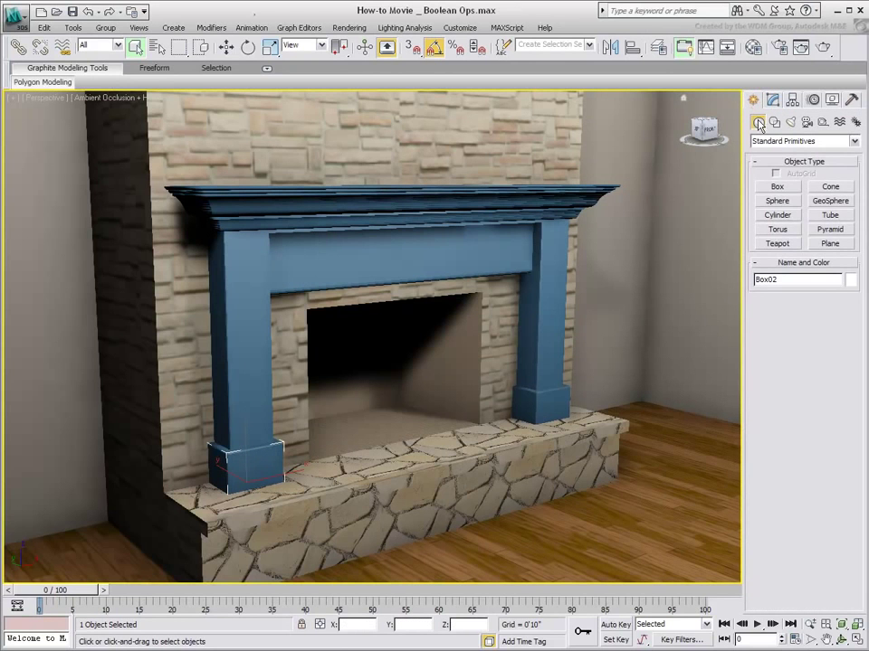
left_click(797, 141)
left_click(767, 172)
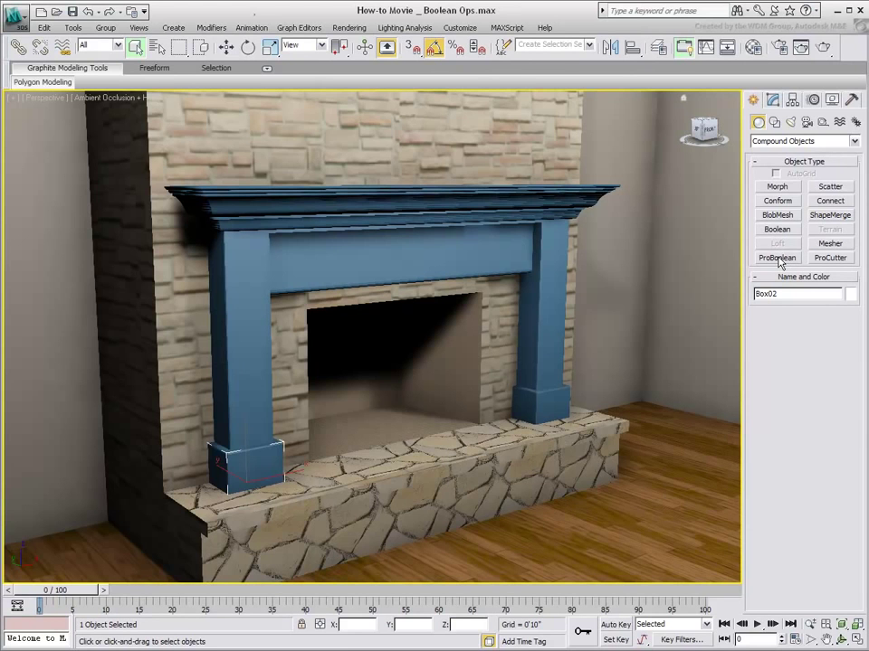
left_click(776, 258)
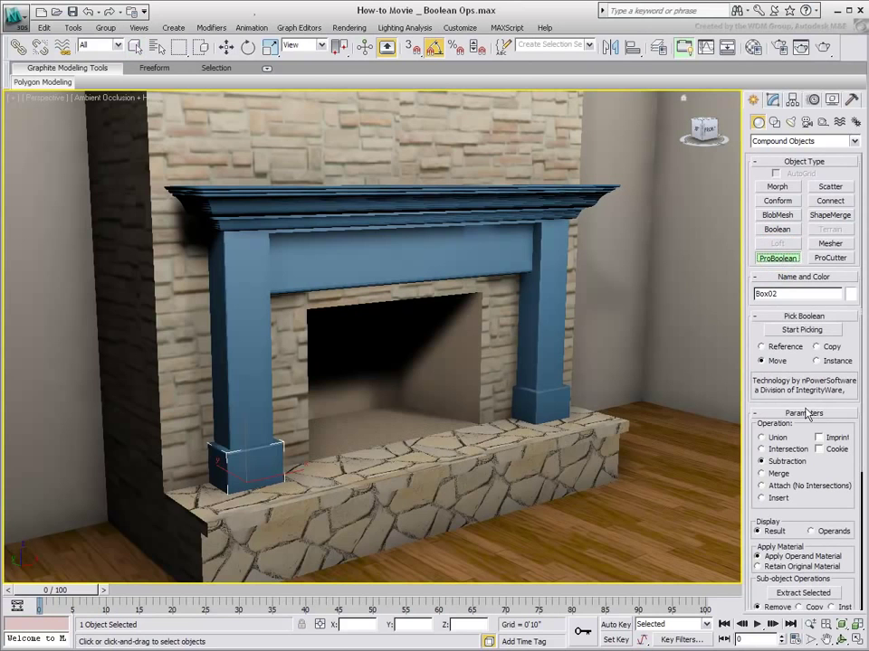
left_click_drag(847, 465, 849, 412)
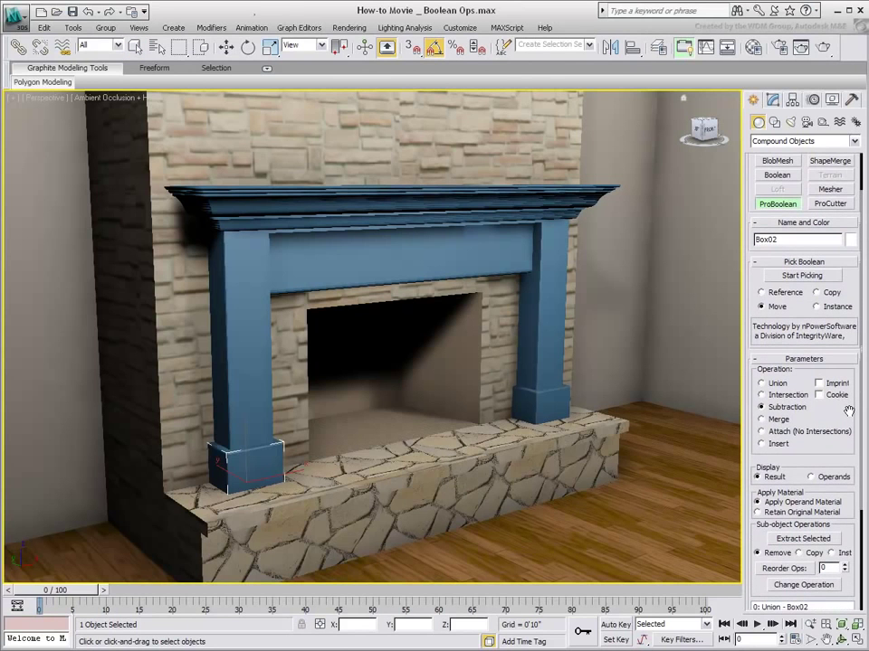
left_click(784, 430)
left_click_drag(833, 418, 833, 460)
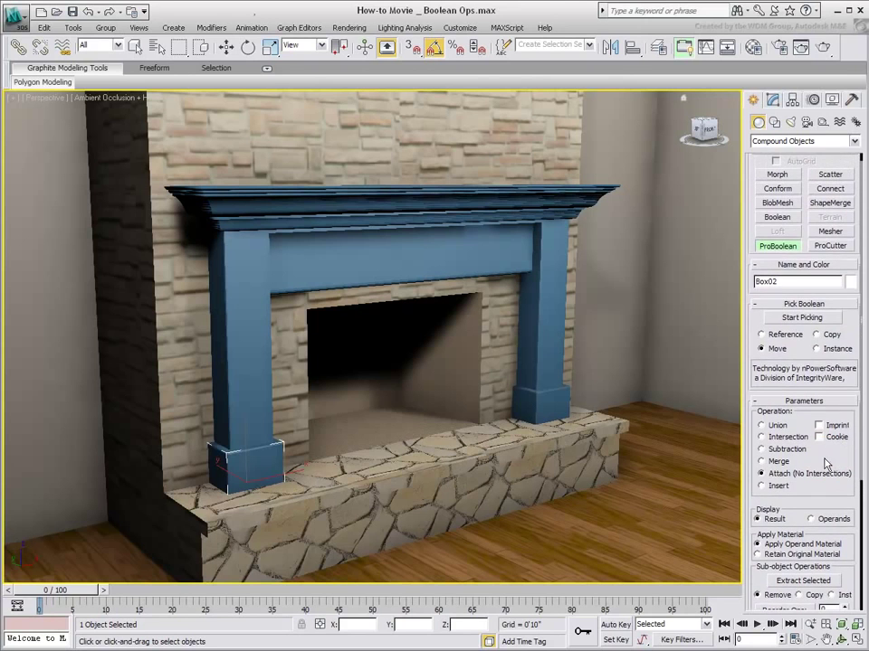
left_click(798, 318)
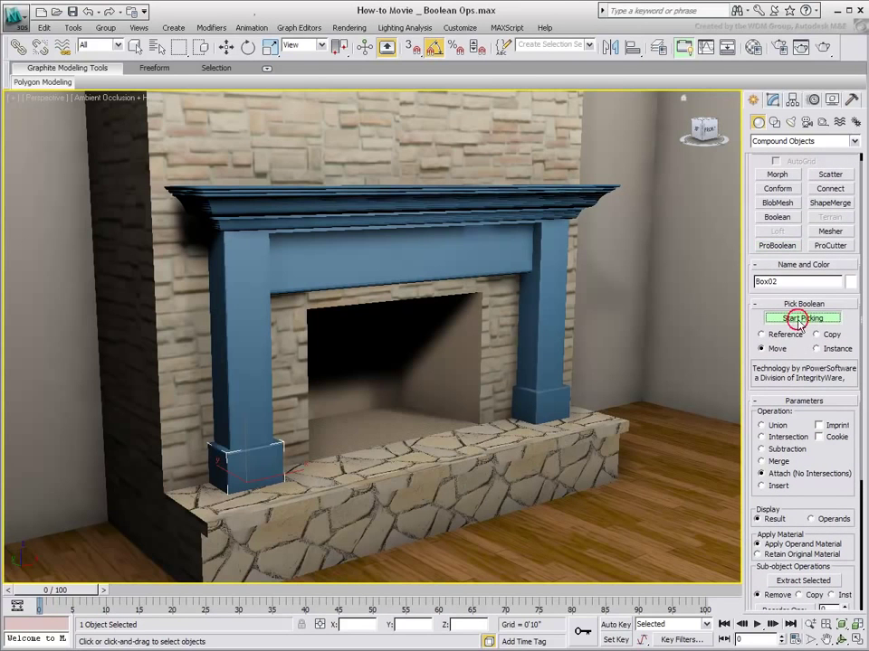
left_click(157, 49)
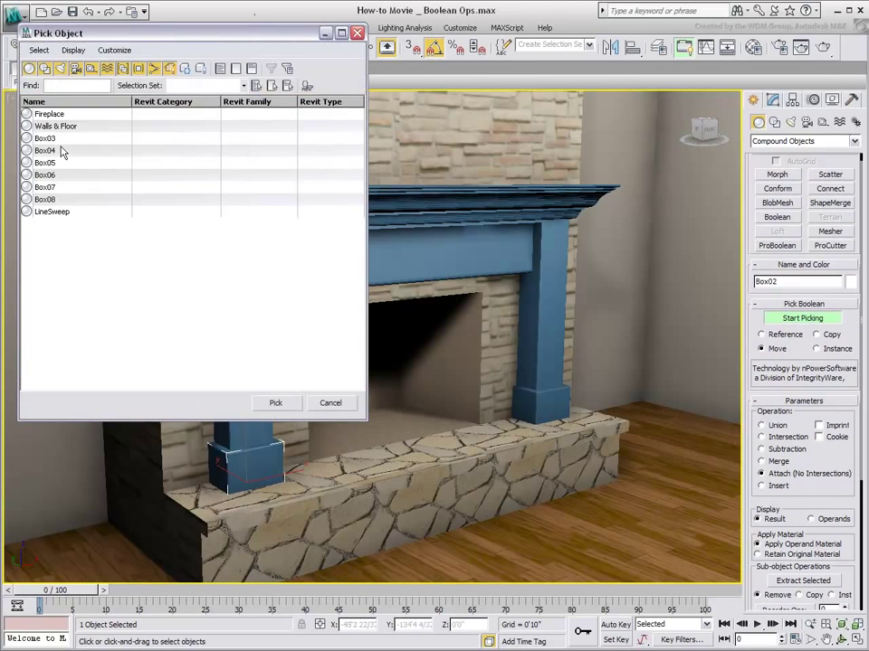
left_click_drag(52, 143, 10, 223)
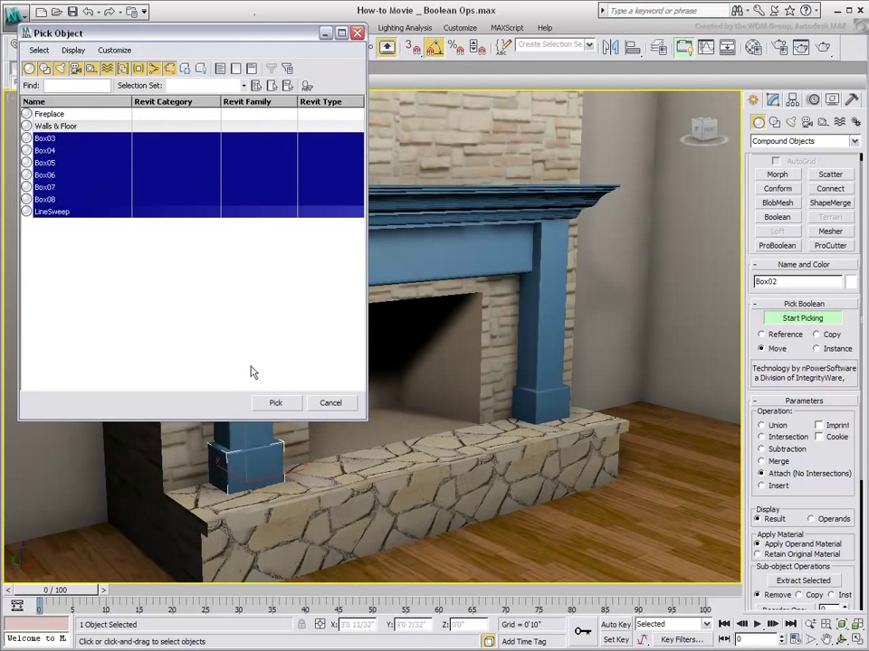
left_click(275, 404)
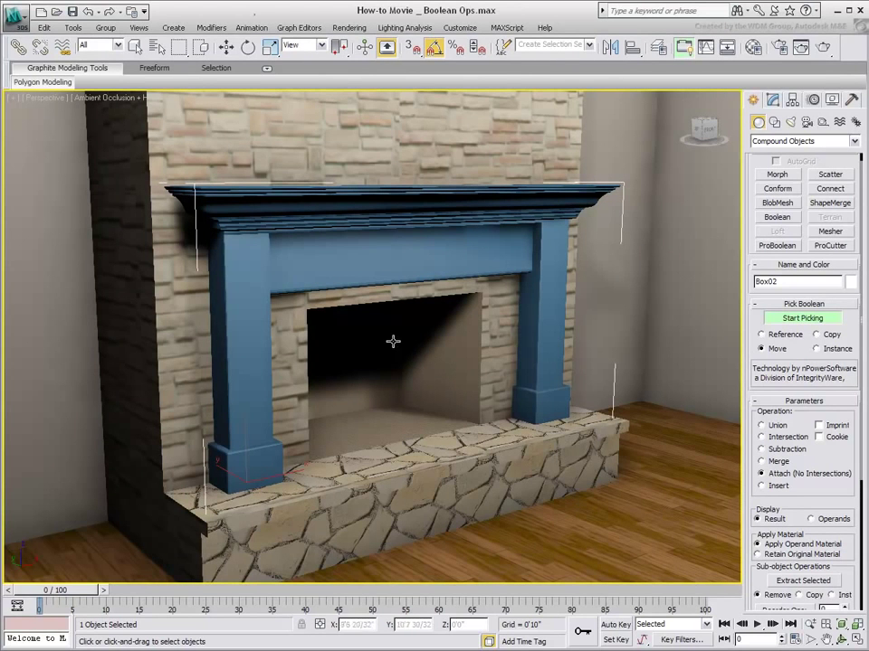
Show the Layers toolbar and unhide the detail layer, keeping Woodwork as the current layer.
right_click(552, 59)
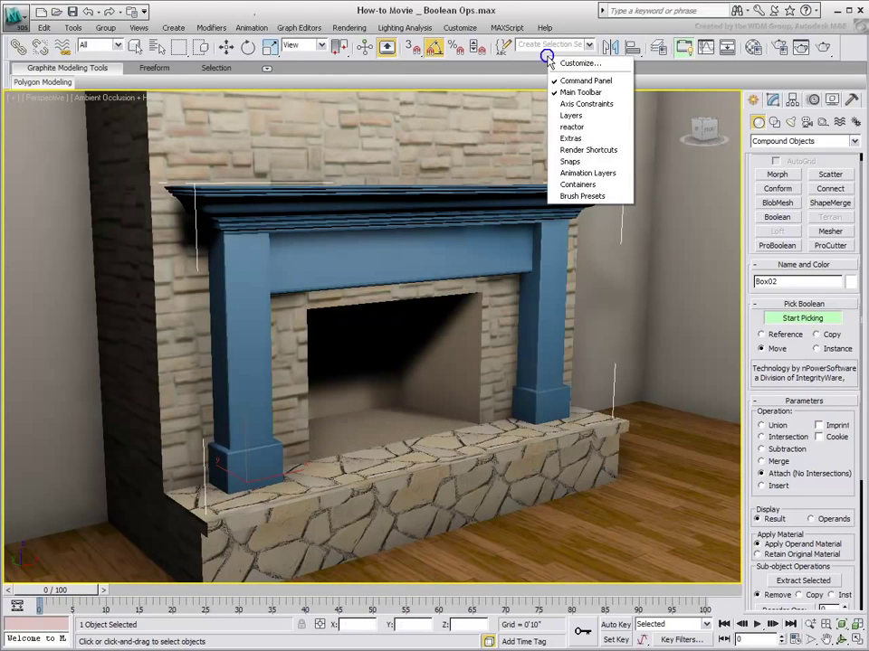
left_click(577, 113)
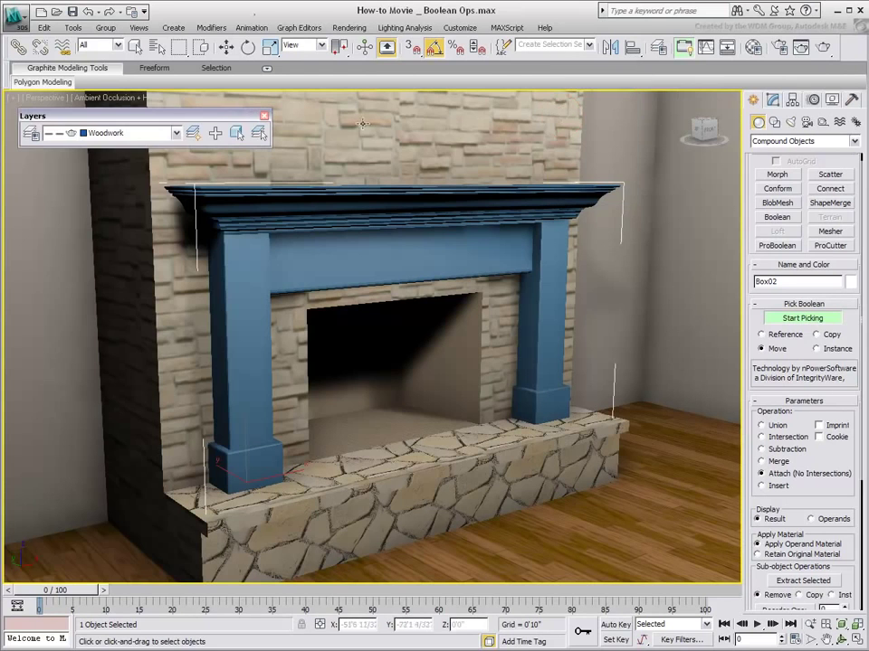
left_click(176, 133)
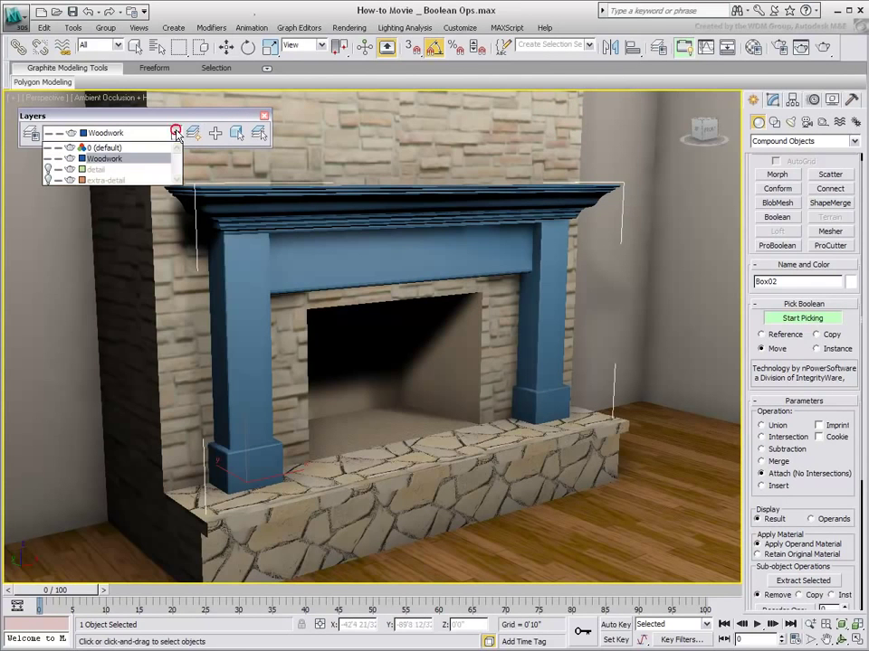
left_click(46, 170)
left_click(109, 158)
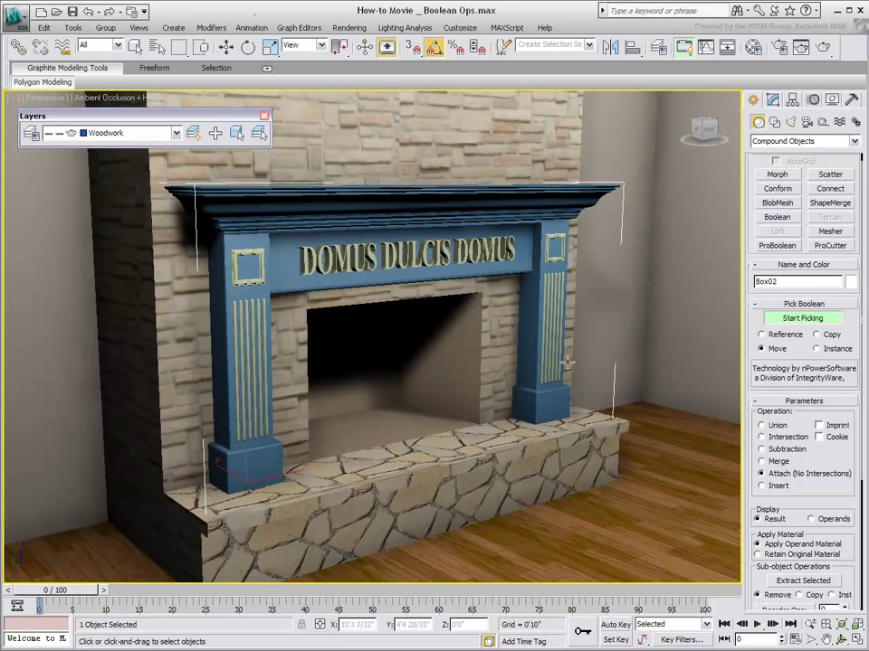
Subtract Capsule01 to Capsule12 and the DOMUS DULCIS DOMUS text from the mantel.
left_click(761, 450)
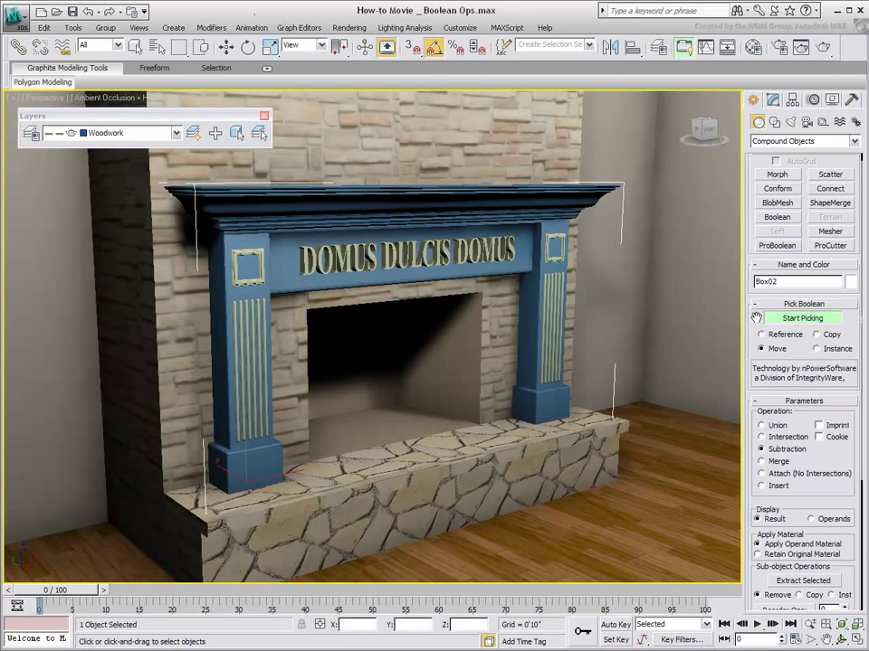
left_click(159, 49)
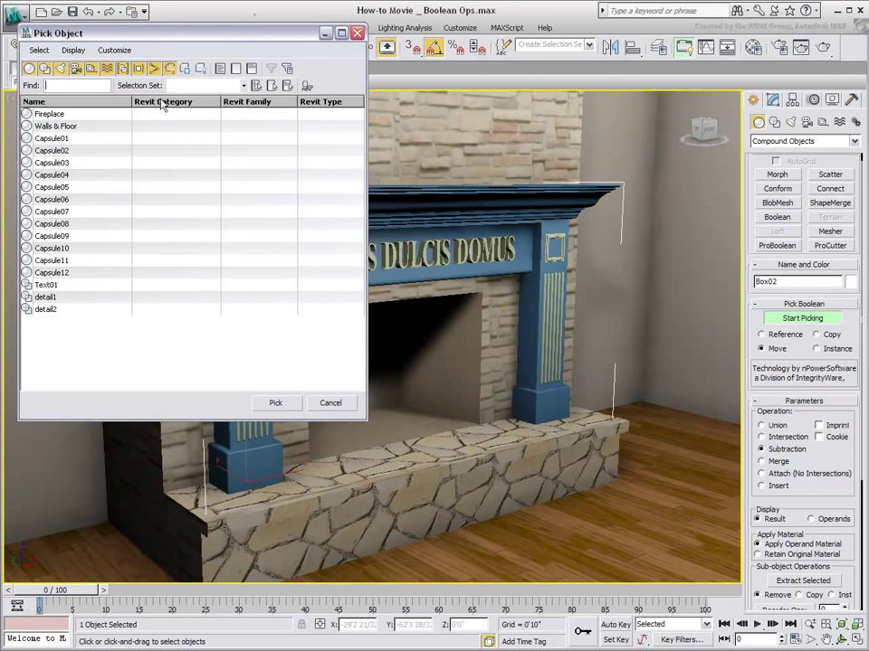
left_click_drag(52, 139, 77, 279)
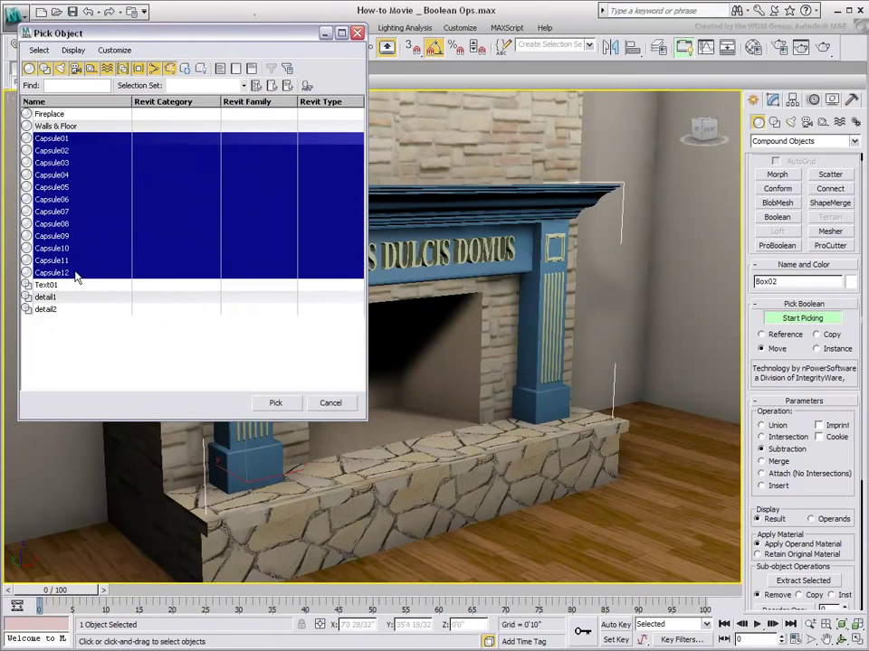
left_click(275, 402)
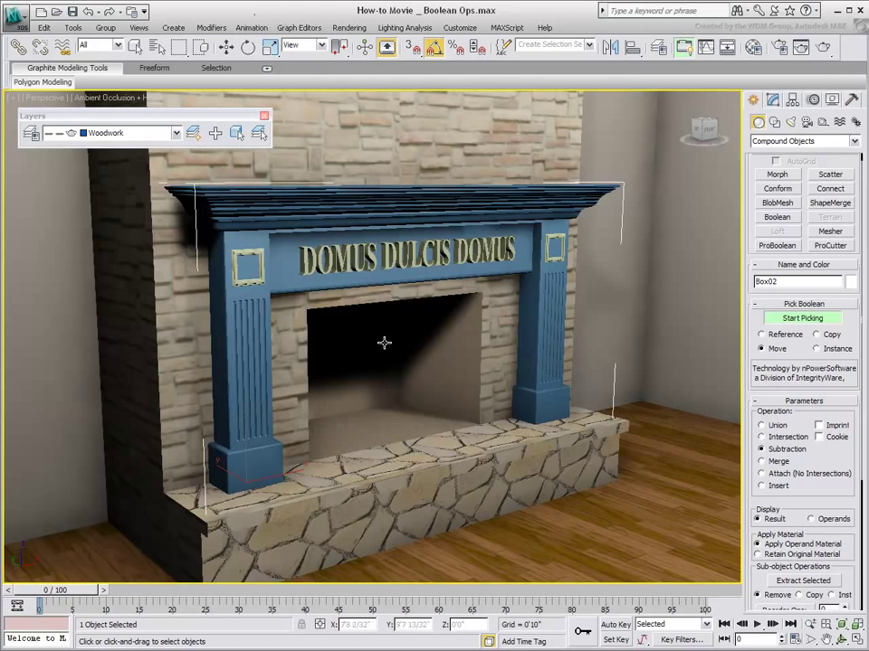
left_click(304, 263)
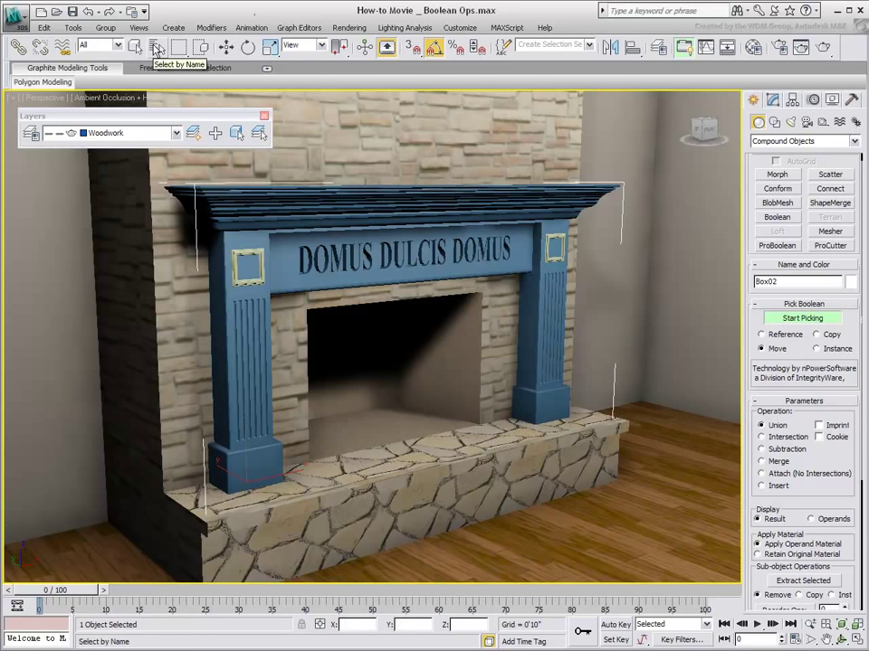
Add the square trims detail1 and detail2 to the mantel with the Union operation.
left_click(156, 47)
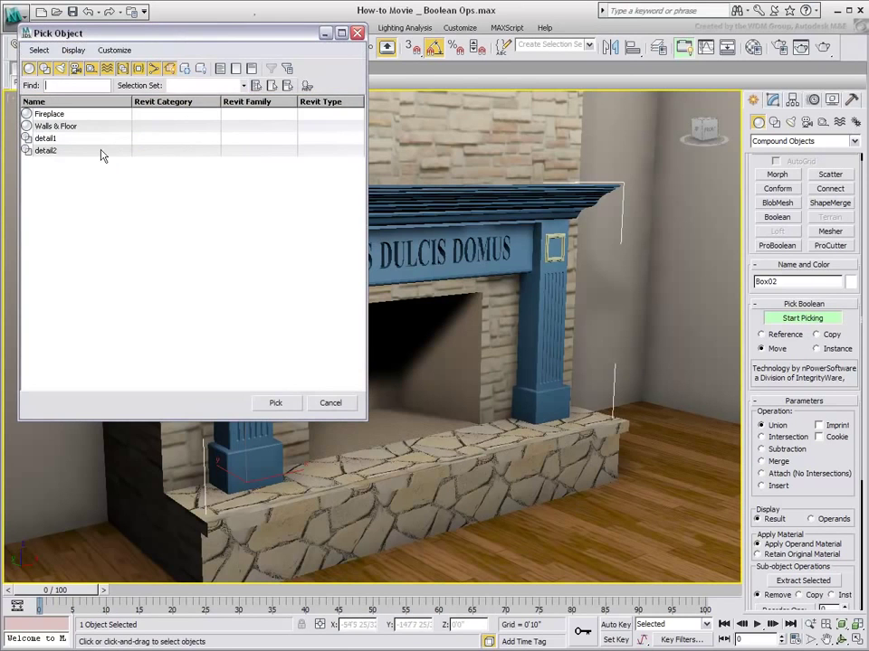
left_click_drag(58, 140, 70, 215)
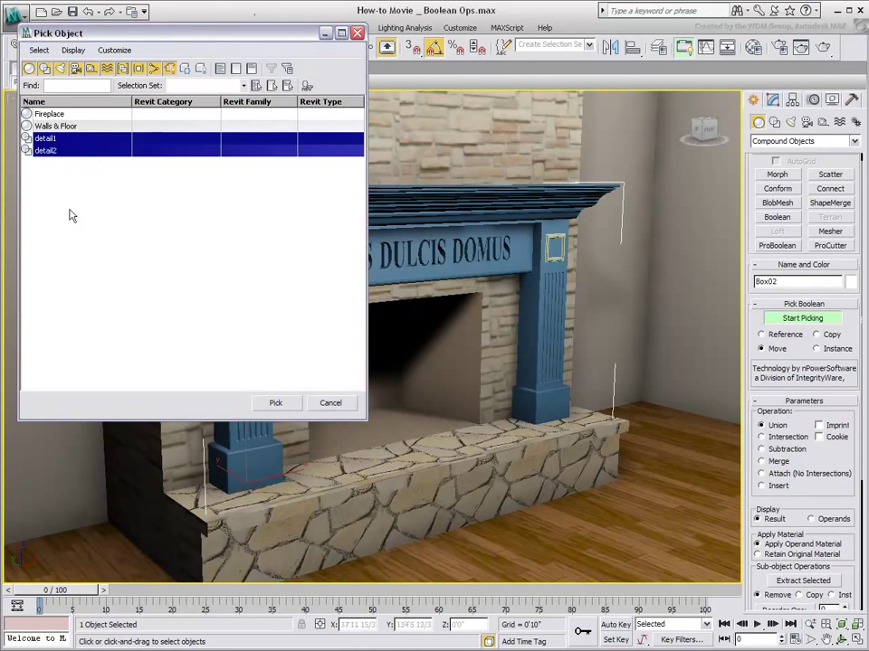
left_click(275, 403)
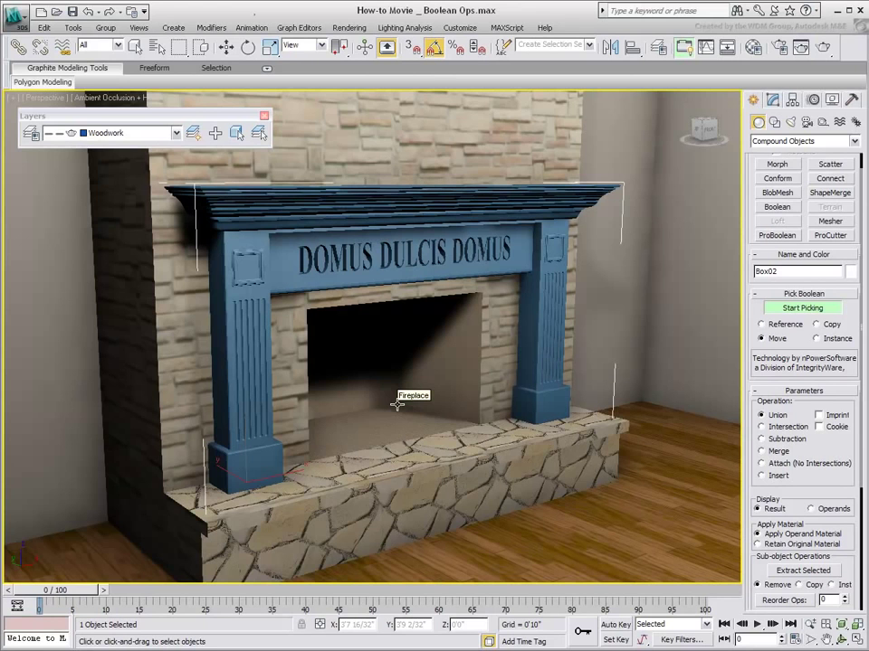
Unhide the extra-detail layer and subtract its boxes Sub1 and Sub2 from the mantel.
left_click(176, 134)
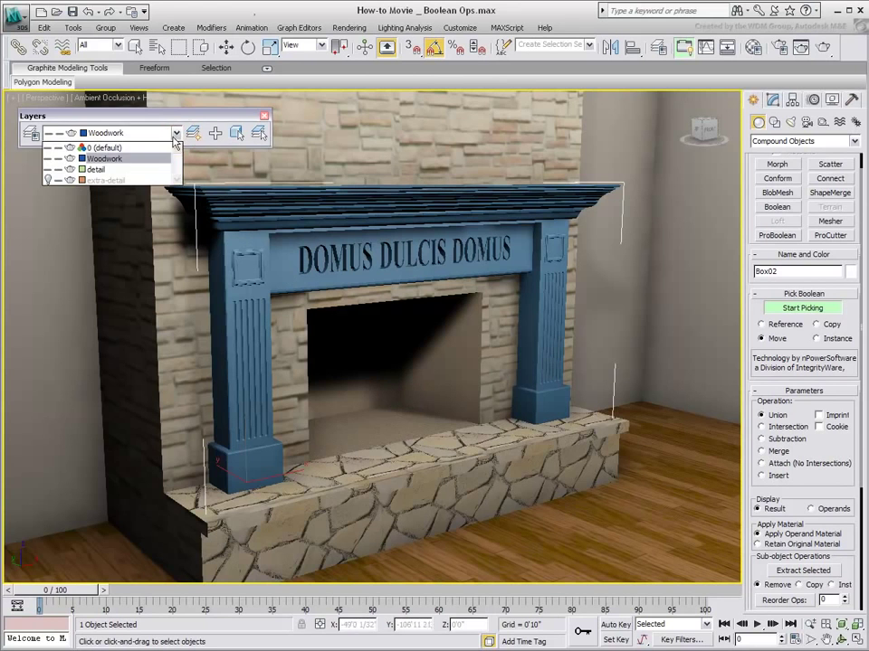
left_click(47, 181)
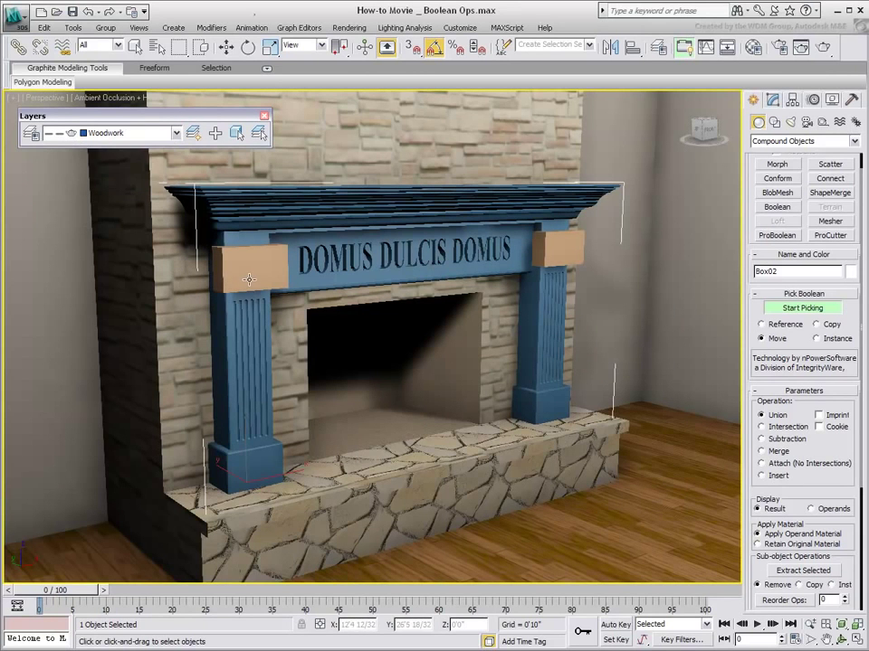
left_click(761, 439)
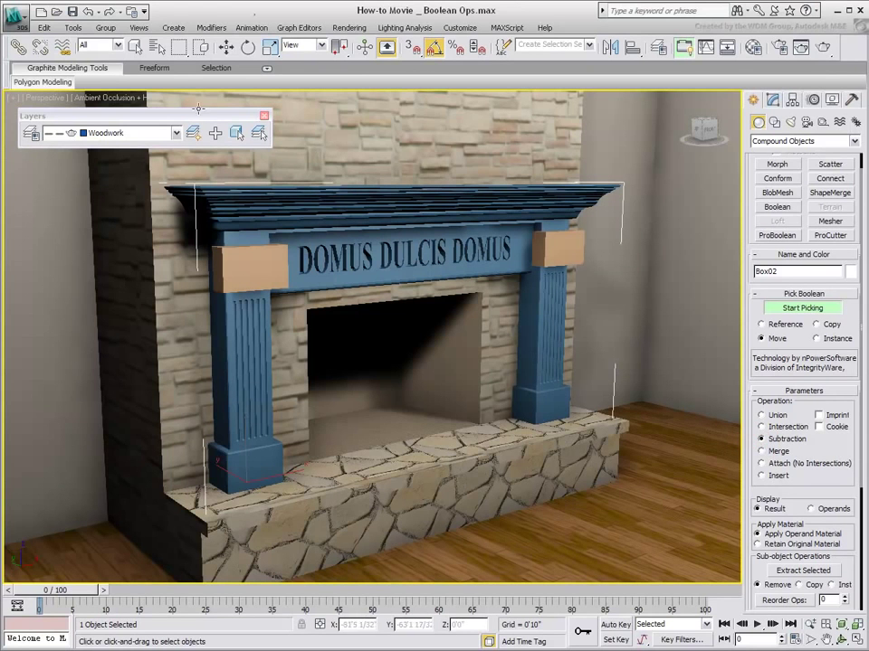
left_click(156, 47)
left_click_drag(66, 138, 68, 175)
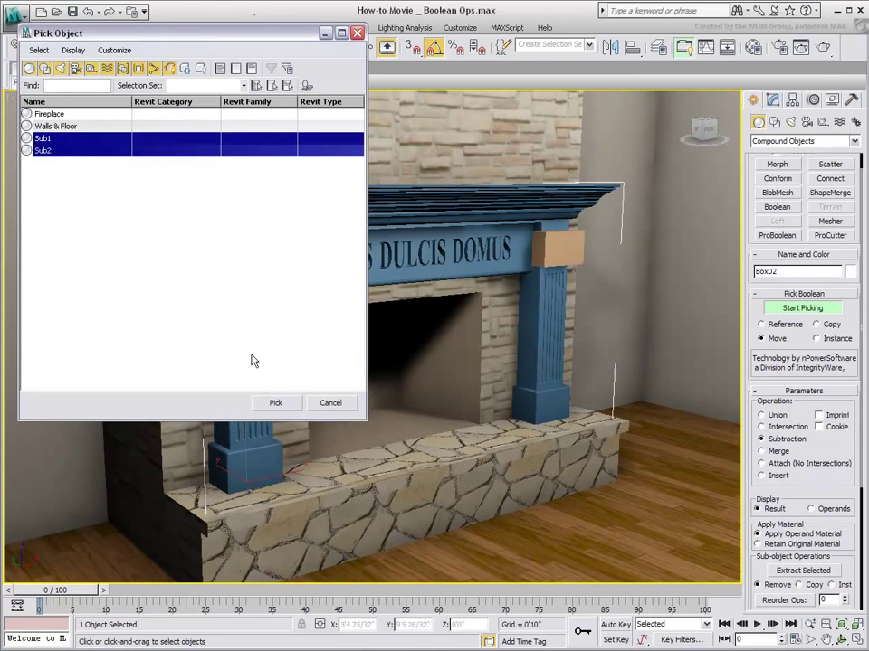
left_click(275, 403)
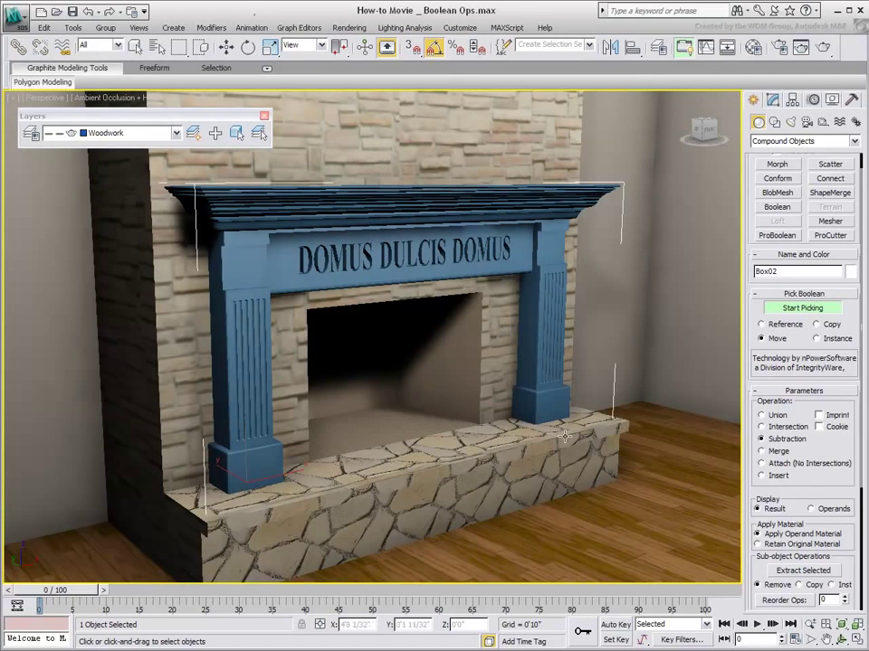
Reorder the Sub1 subtraction to position 21 in the ProBoolean operand list, ahead of the detail1 union.
scroll(840, 272, "down", 5)
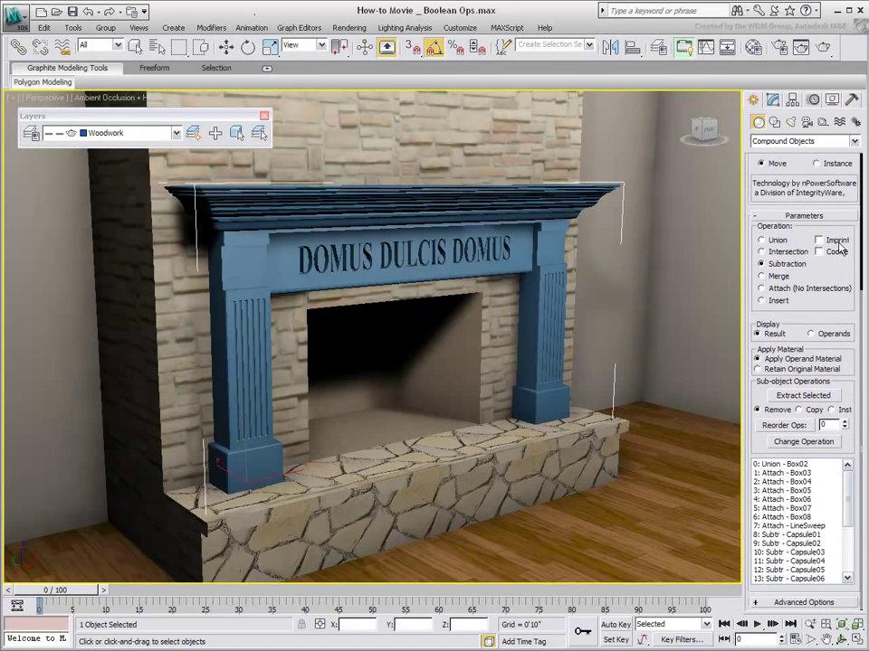
left_click(846, 569)
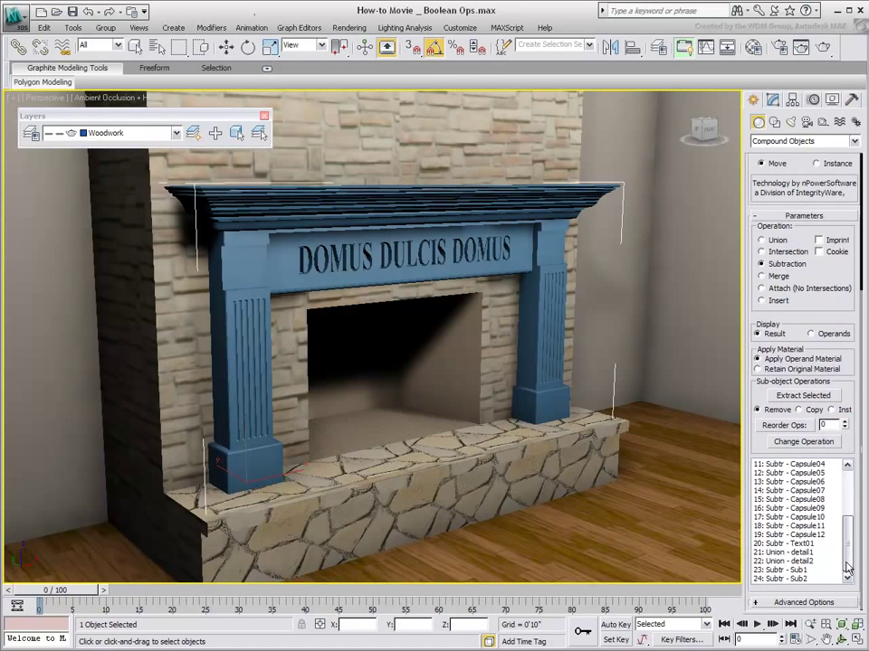
left_click(802, 553)
left_click_drag(847, 522, 841, 566)
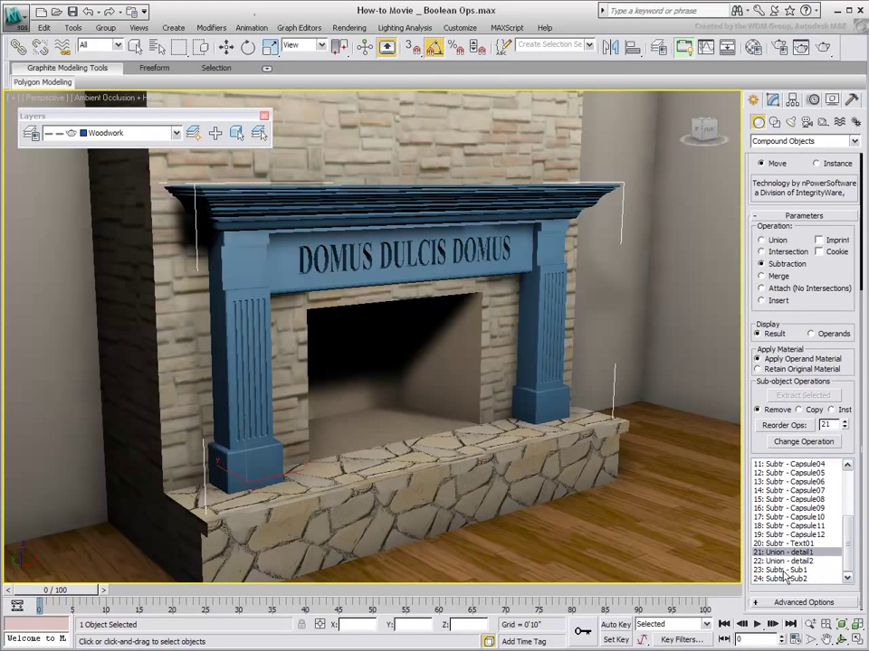
left_click(818, 571)
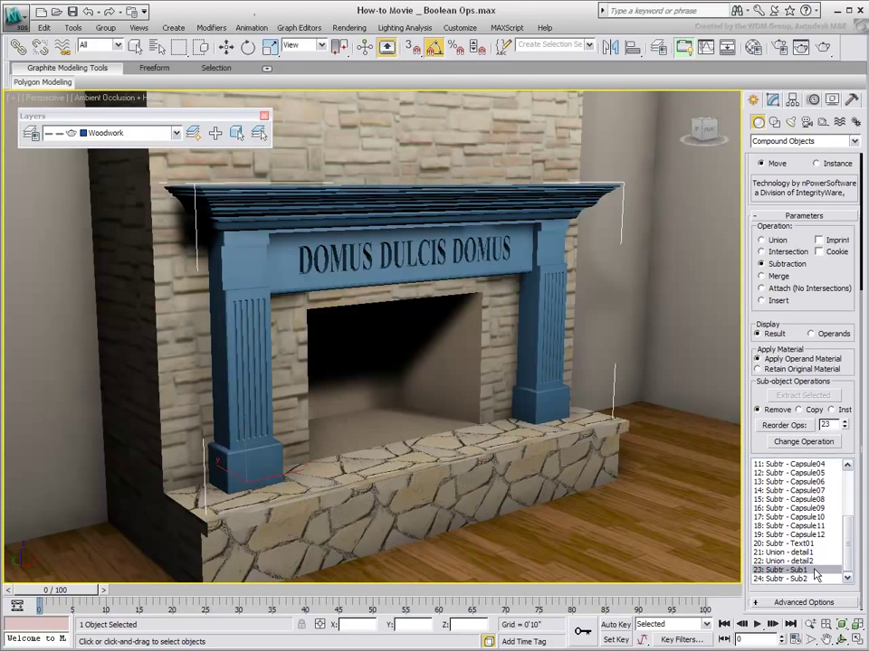
left_click(830, 425)
left_click(796, 427)
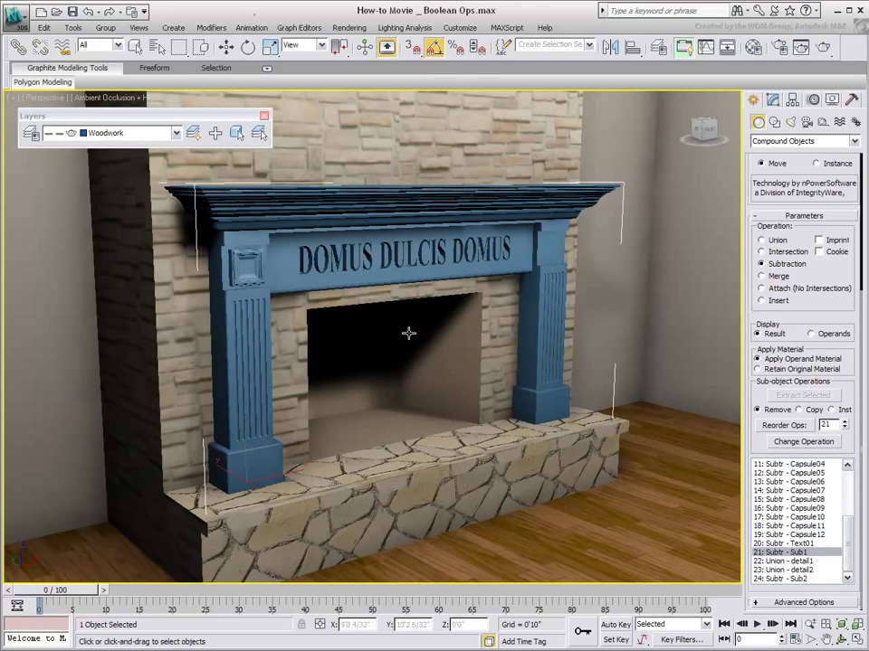
Reorder the Sub2 subtraction to position 22 in the operand list, ahead of the detail1 and detail2 unions.
left_click(782, 579)
left_click_drag(845, 538, 844, 551)
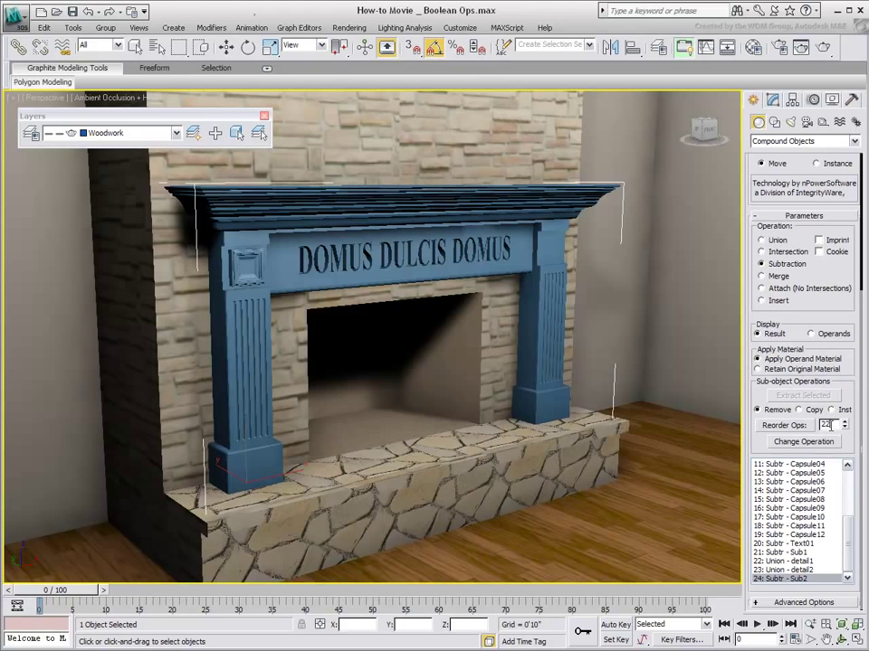
left_click(807, 427)
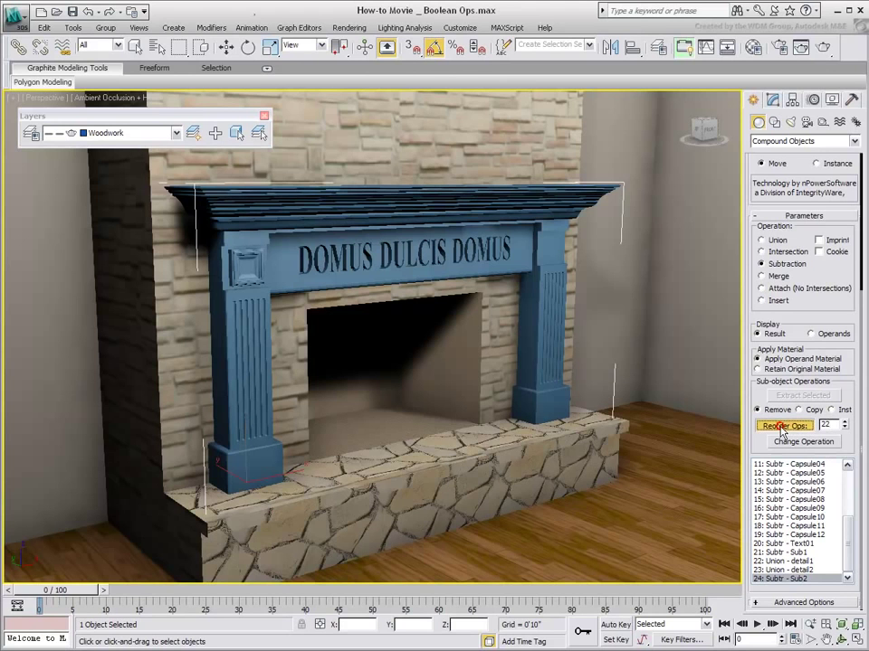
left_click(847, 538)
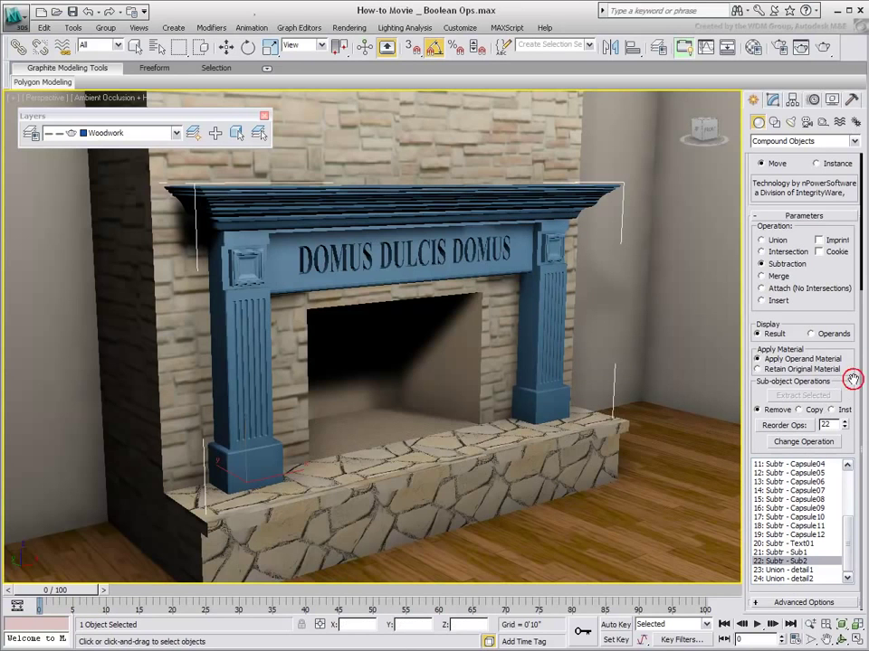
key("ctrl+s")
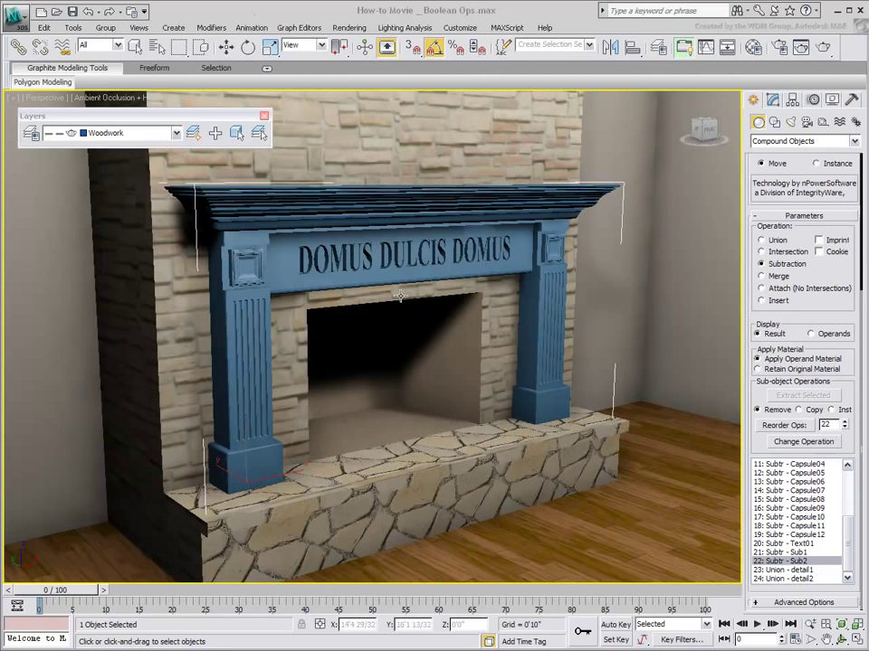
Enter the mantel's ProBoolean Operands sub-object level for modification and select the operands detail1 and detail2 together.
left_click(774, 102)
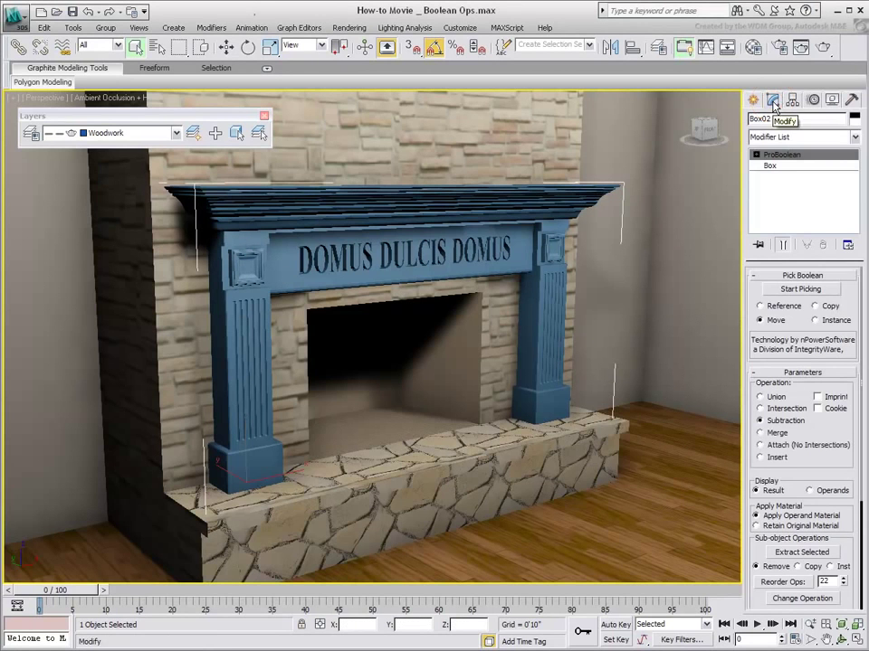
left_click(756, 155)
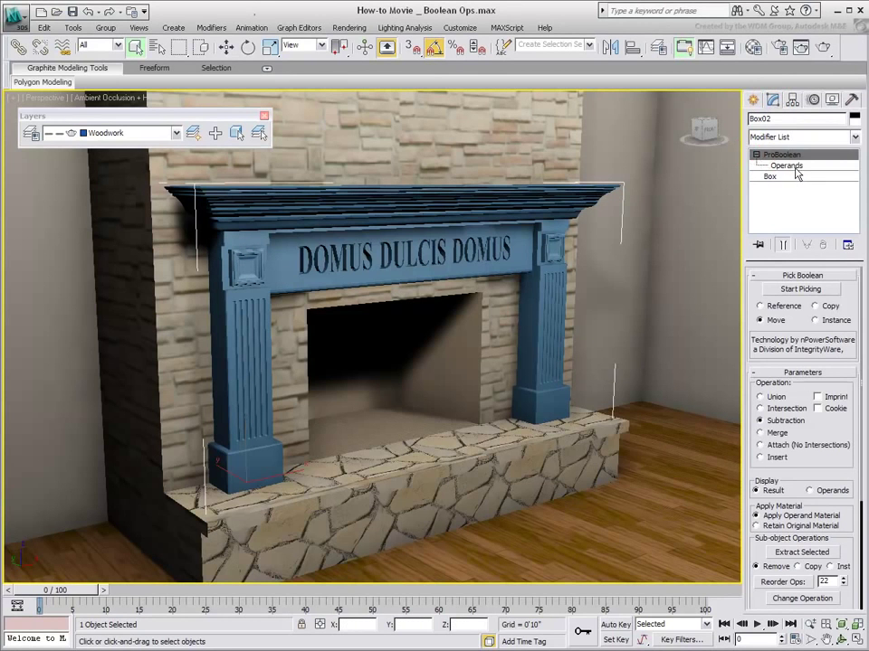
left_click(787, 166)
left_click_drag(841, 475, 829, 347)
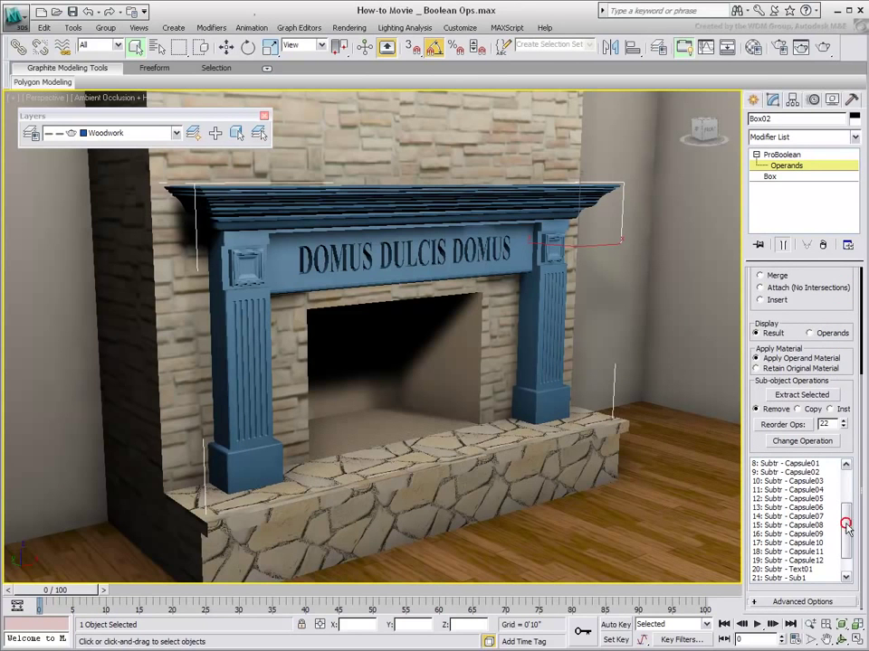
scroll(789, 542, "down", 1)
left_click(786, 569)
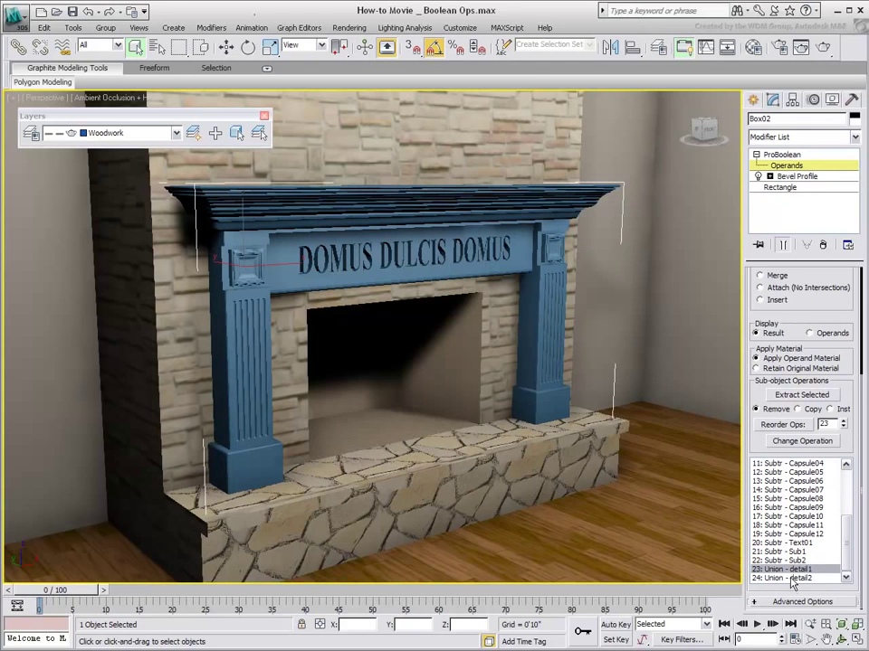
left_click(790, 579, "ctrl")
left_click(849, 537)
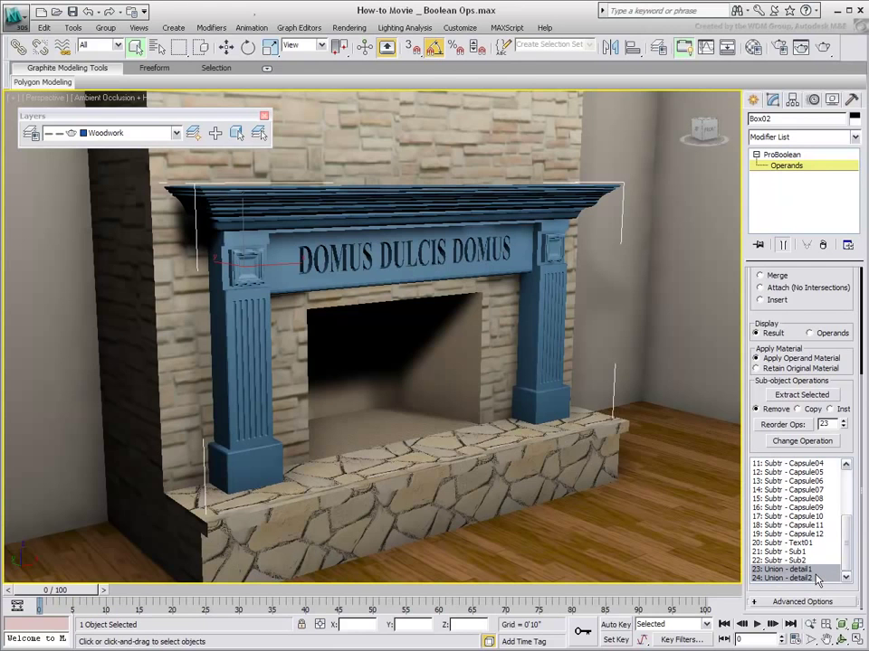
Move the selected detail1 and detail2 operands by a relative offset of .5 along the Y axis.
right_click(463, 423)
left_click(475, 428)
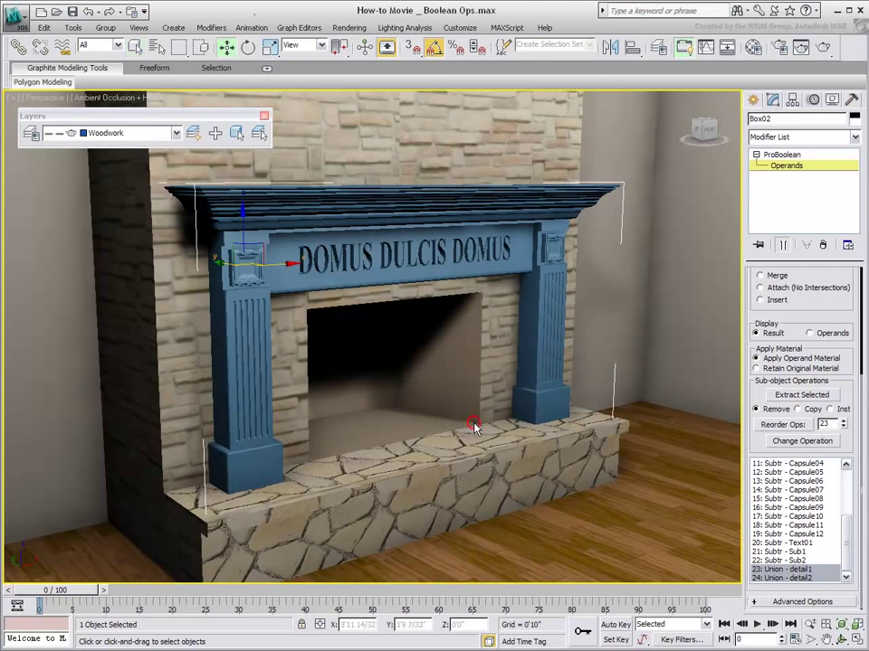
left_click(319, 624)
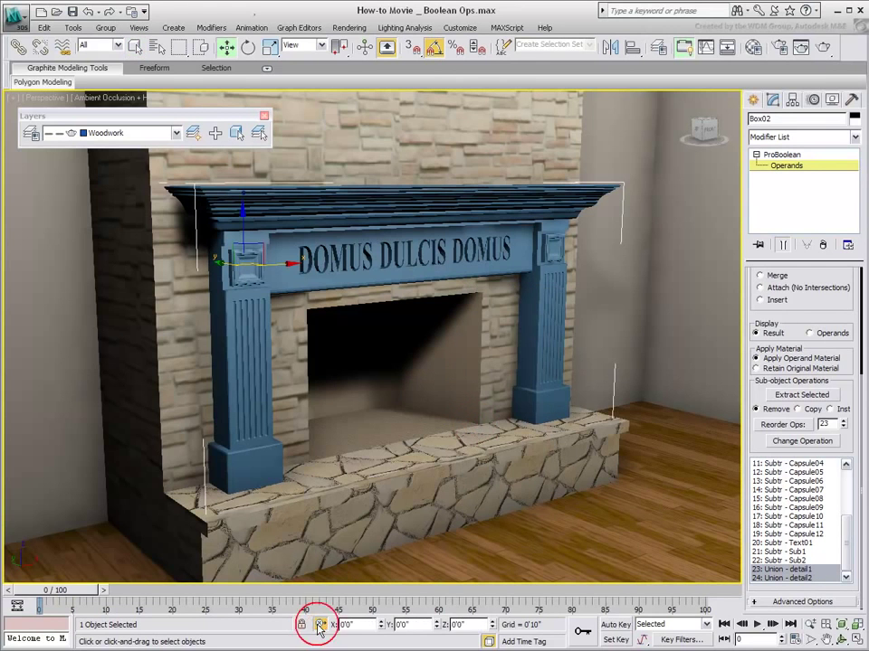
left_click_drag(413, 626, 383, 625)
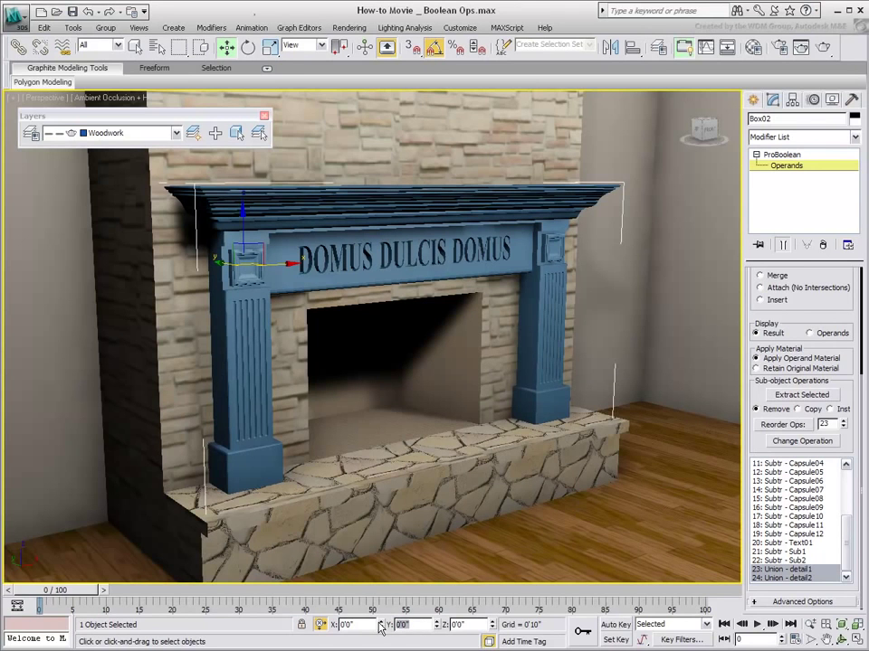
type(".5")
key("Return")
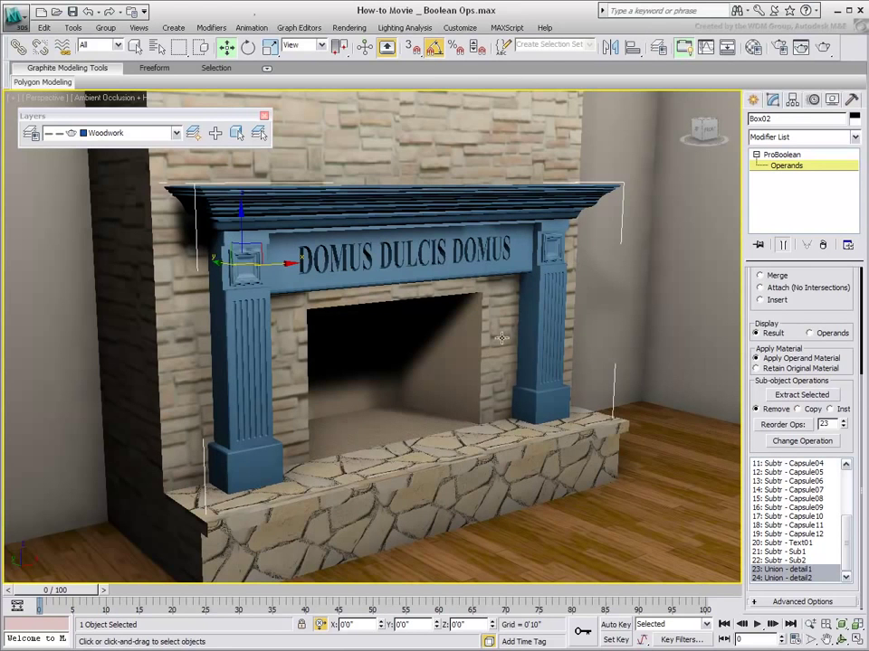
Leave the Operands sub-object level, switch to the Select tool and deselect the mantel.
left_click(787, 168)
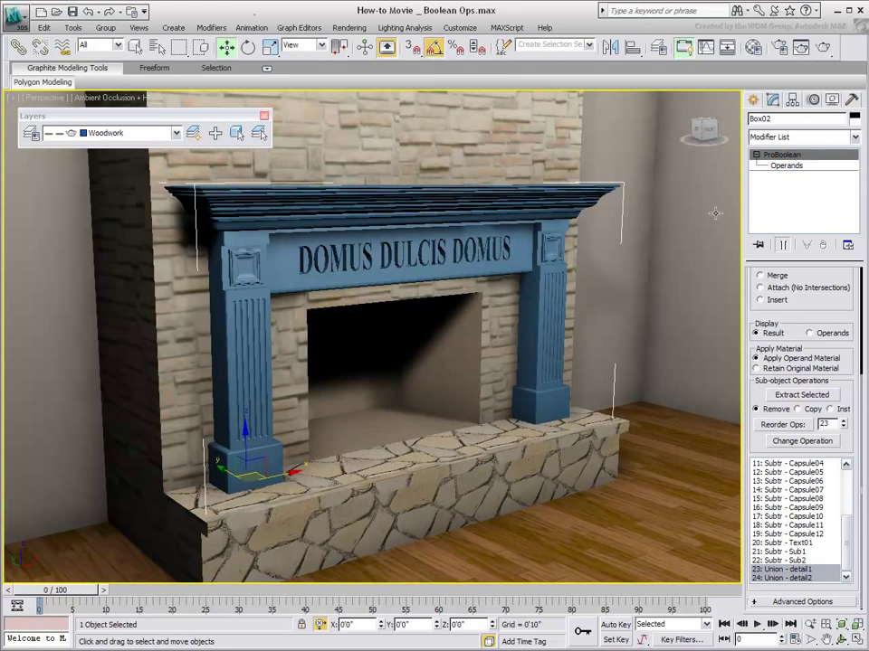
left_click(775, 214)
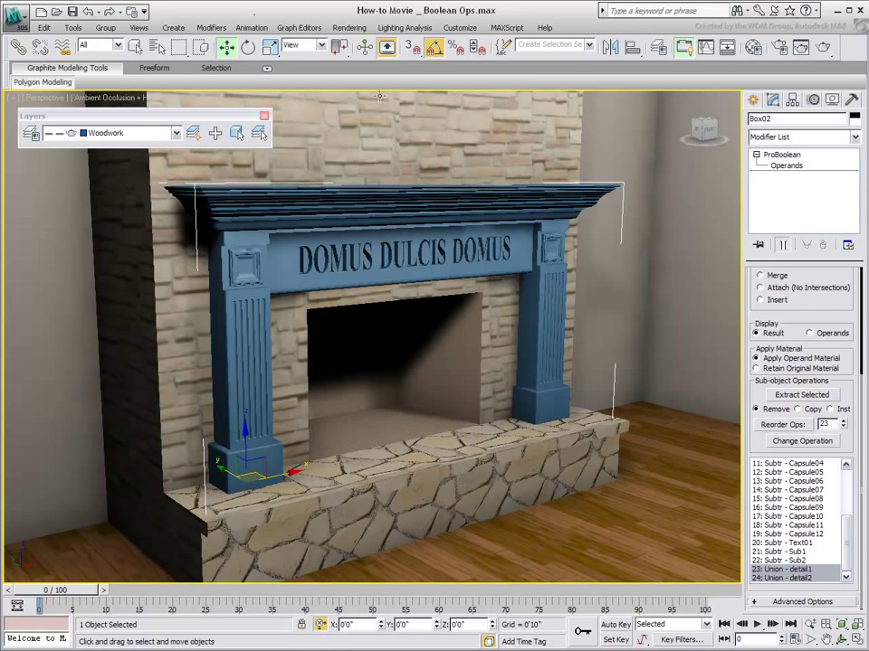
left_click(138, 49)
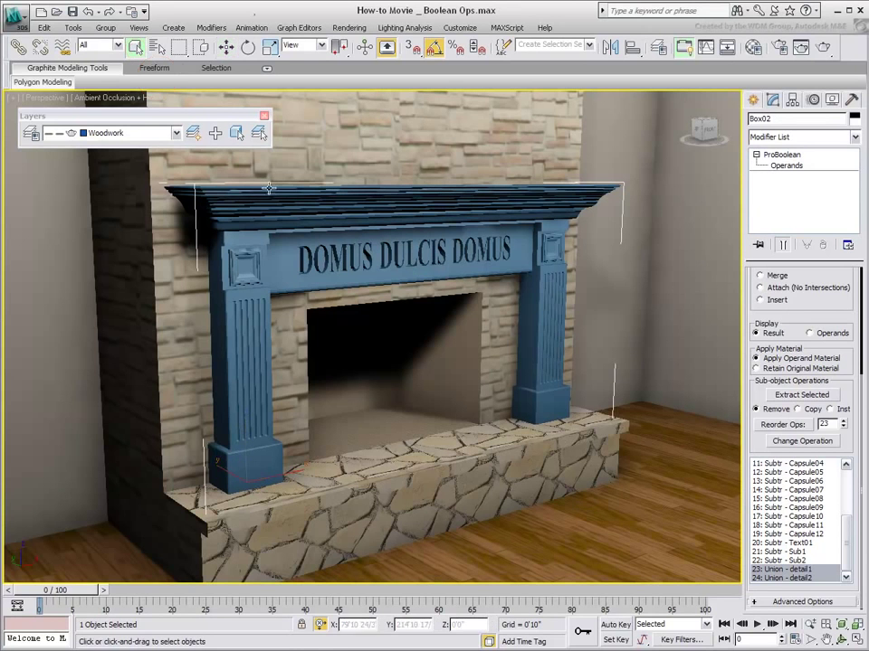
left_click(415, 332)
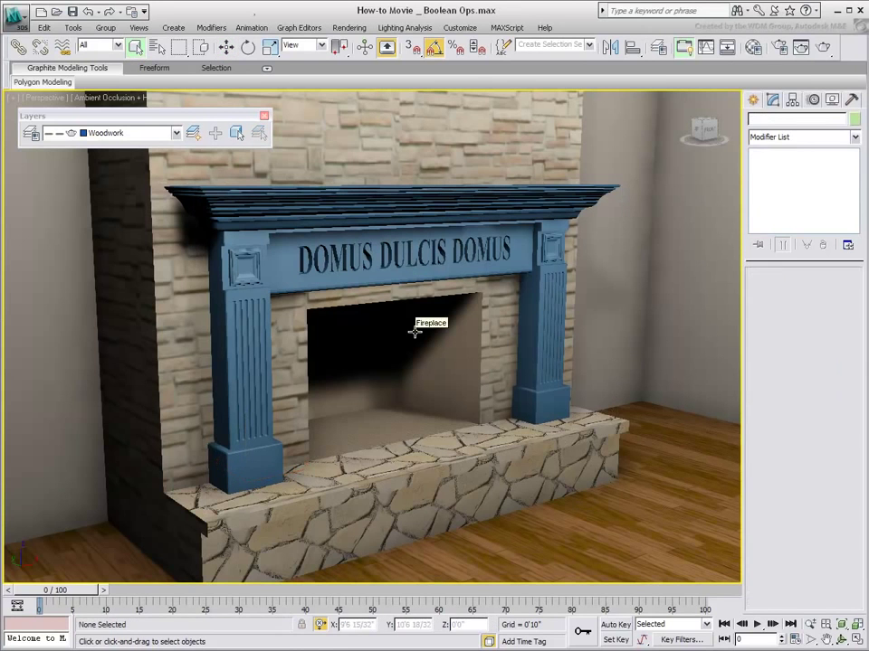
Assign the wood material from the Material Editor to the mantel and close the editor.
left_click(753, 48)
left_click_drag(111, 41, 158, 100)
left_click_drag(97, 171, 378, 246)
left_click(243, 97)
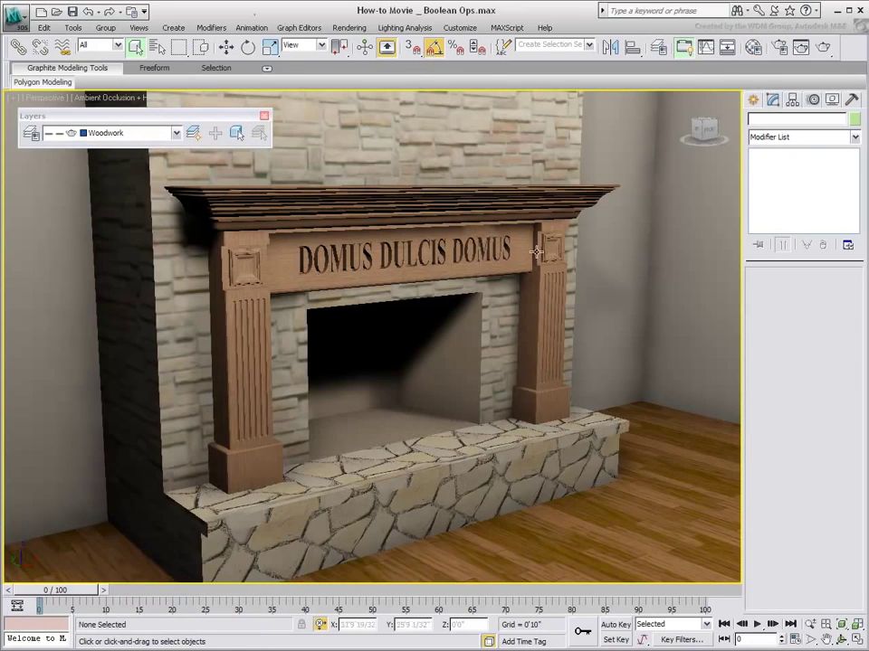